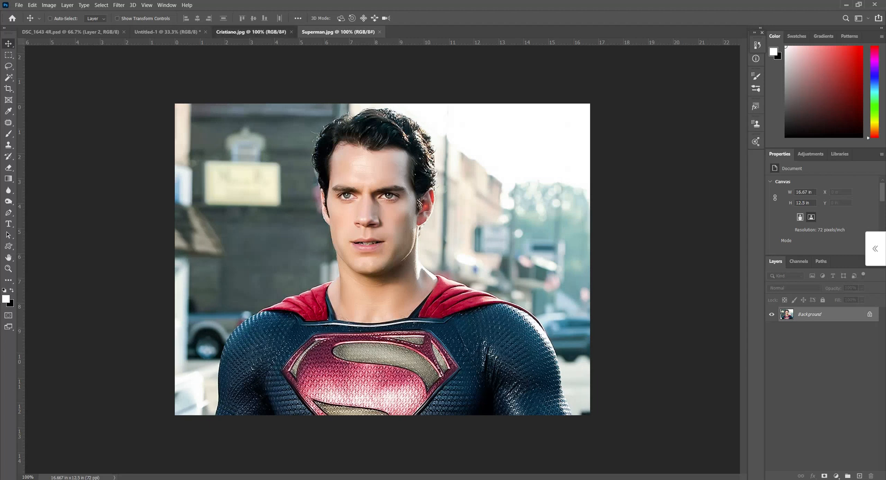
- In Cristiano.jpg, draw a freehand lasso selection around the face from the forehead to the chin, inside the ears
left_click(262, 32)
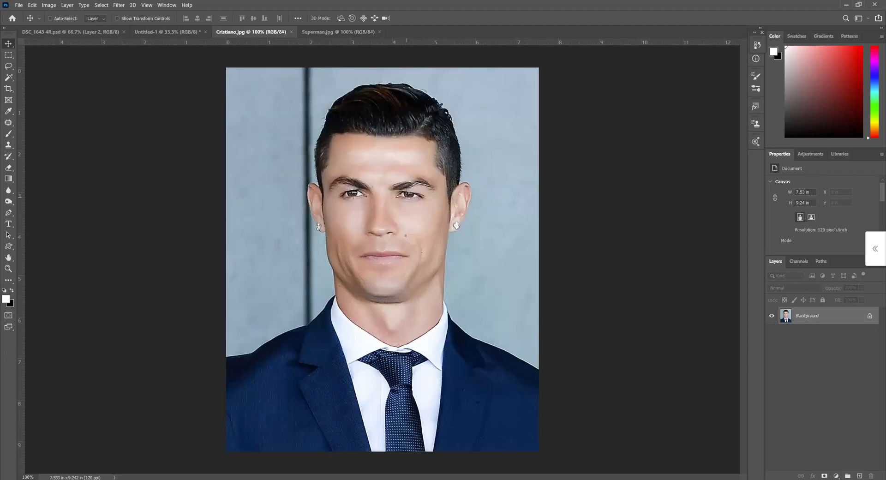
left_click(8, 65)
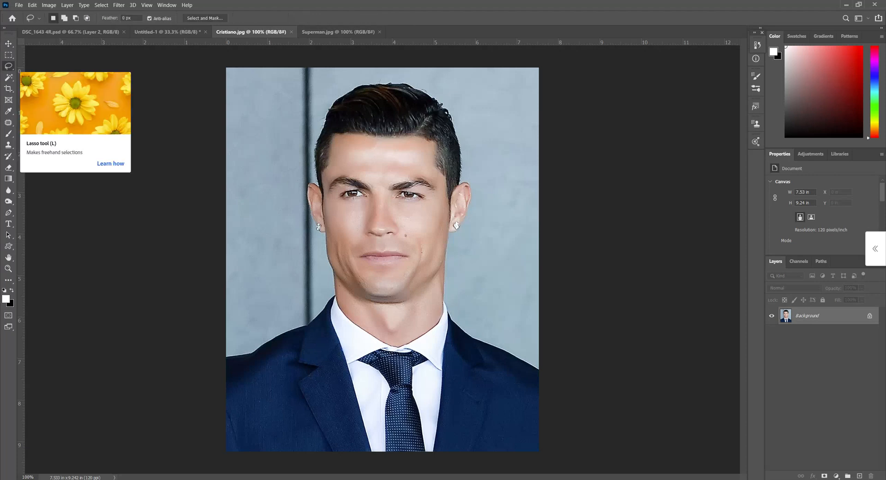
right_click(9, 66)
left_click(36, 66)
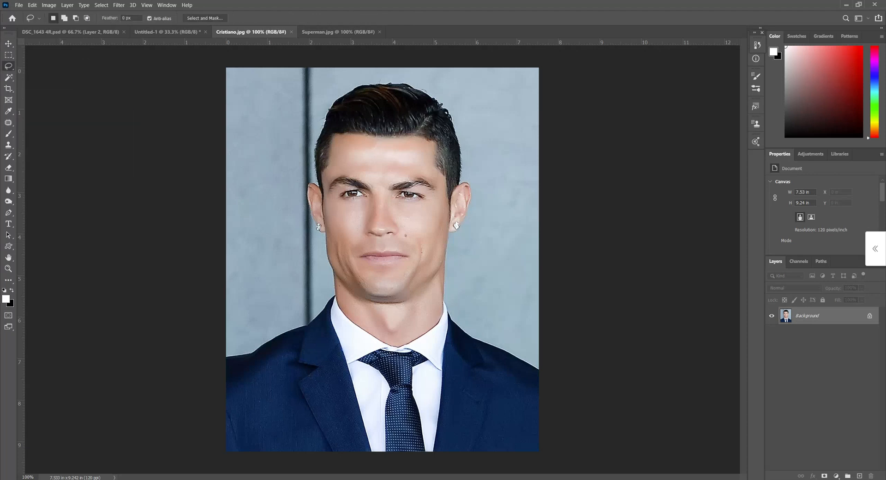
key("ctrl+plus")
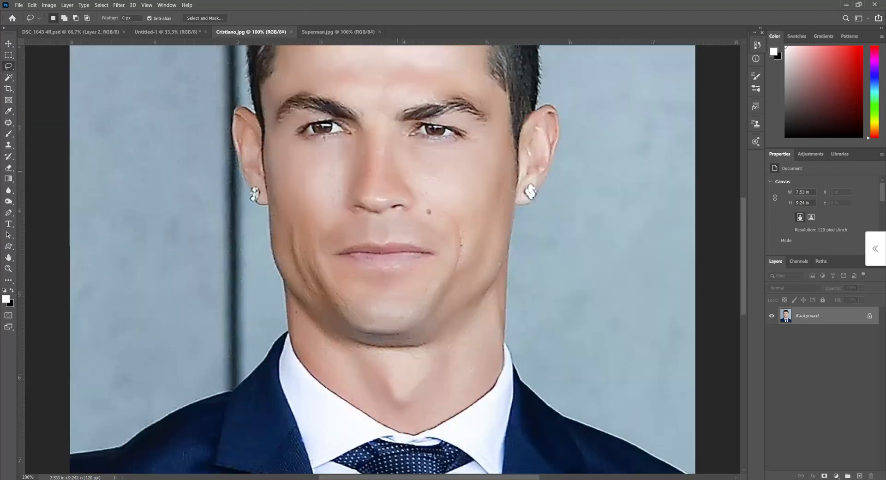
mouse_move(474, 78)
left_mouse_down()
mouse_move(495, 138)
mouse_move(493, 203)
mouse_move(476, 257)
mouse_move(458, 282)
mouse_move(411, 306)
mouse_move(366, 310)
mouse_move(323, 290)
left_mouse_up()
mouse_move(294, 224)
left_mouse_down()
mouse_move(267, 117)
mouse_move(281, 74)
mouse_move(341, 46)
mouse_move(412, 48)
mouse_move(476, 77)
left_mouse_up()
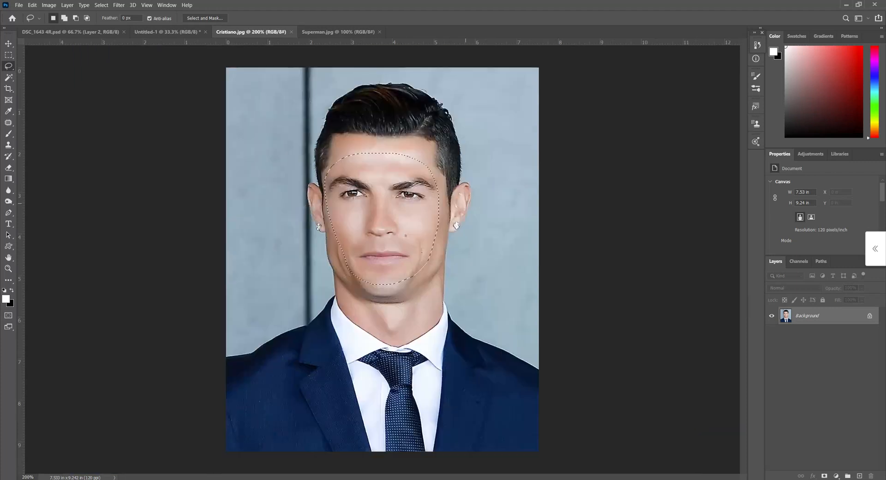
key("ctrl+minus")
- Copy the selected face from Cristiano.jpg and paste it into Superman.jpg as a new layer
left_click(32, 5)
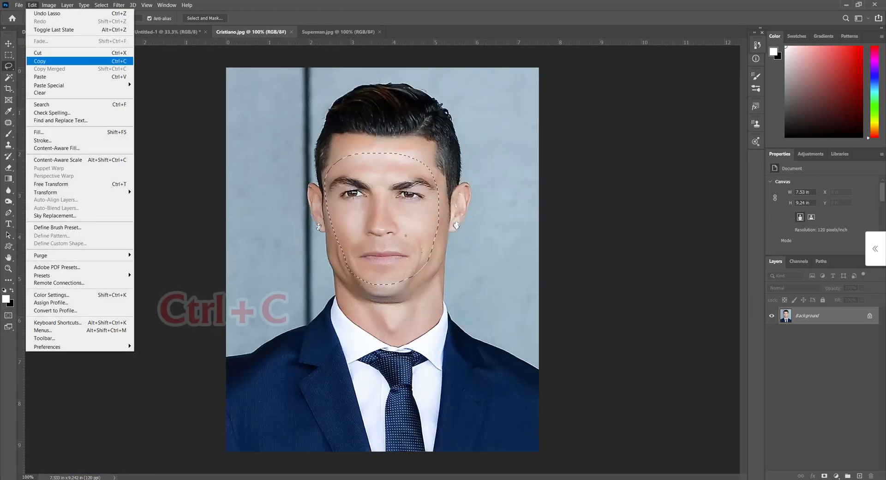
left_click(39, 61)
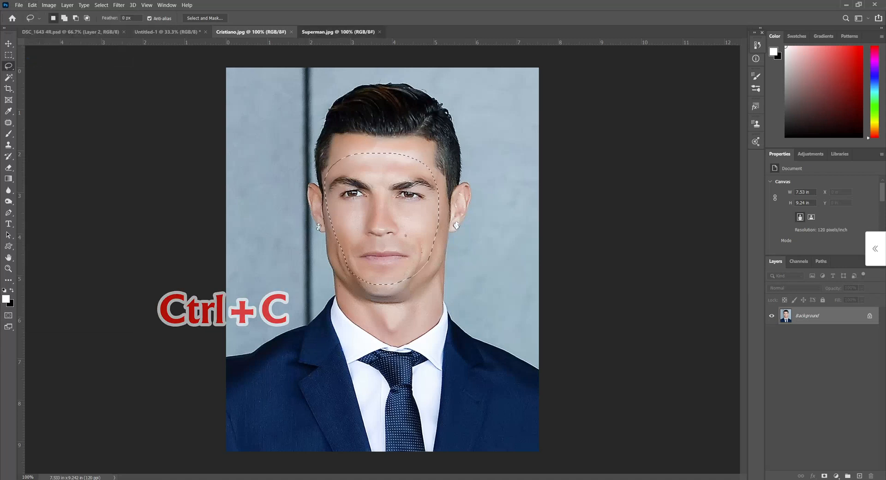
left_click(340, 32)
left_click(32, 5)
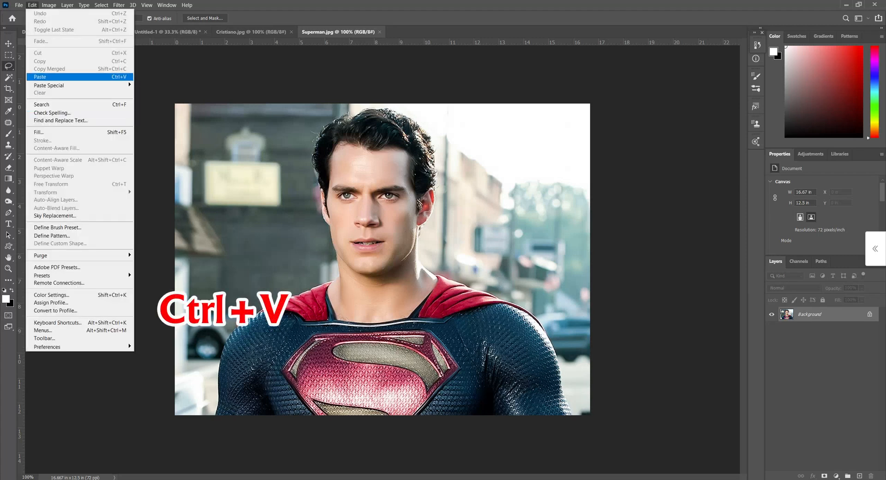
key("ctrl+v")
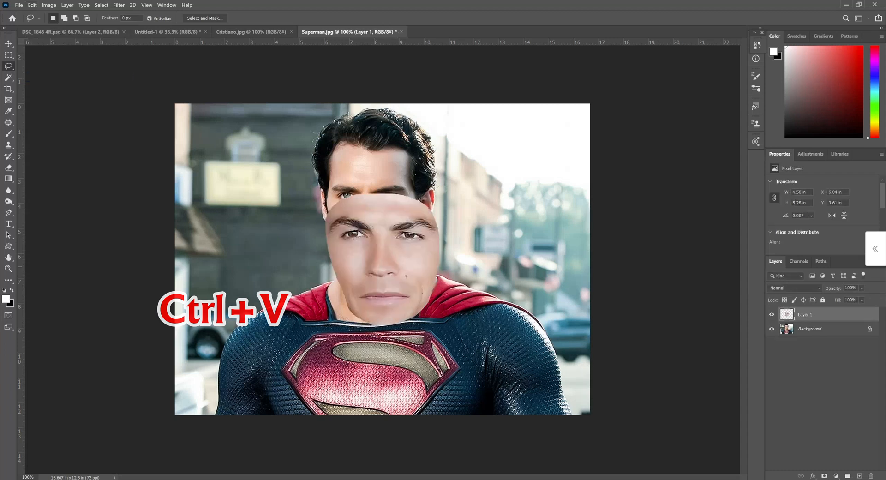
- Free Transform the pasted face to about 72% scale, rotate it about 2.2° and place it over Superman's face
key("v")
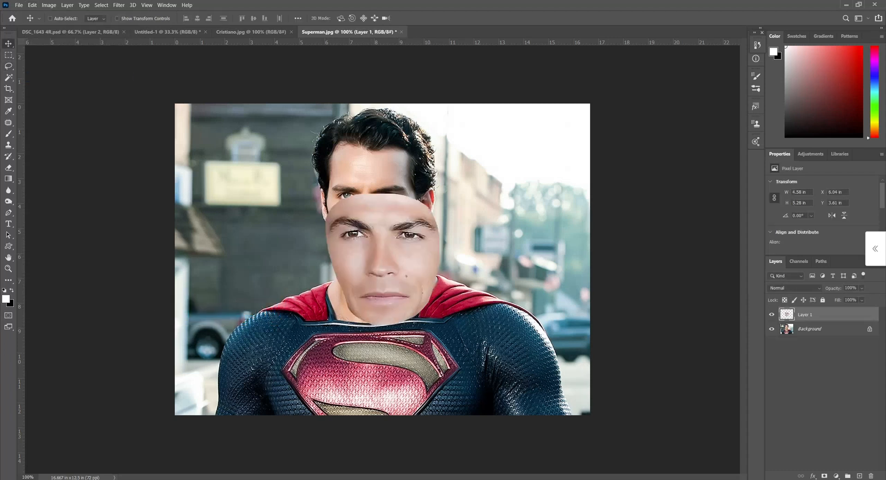
left_click(31, 5)
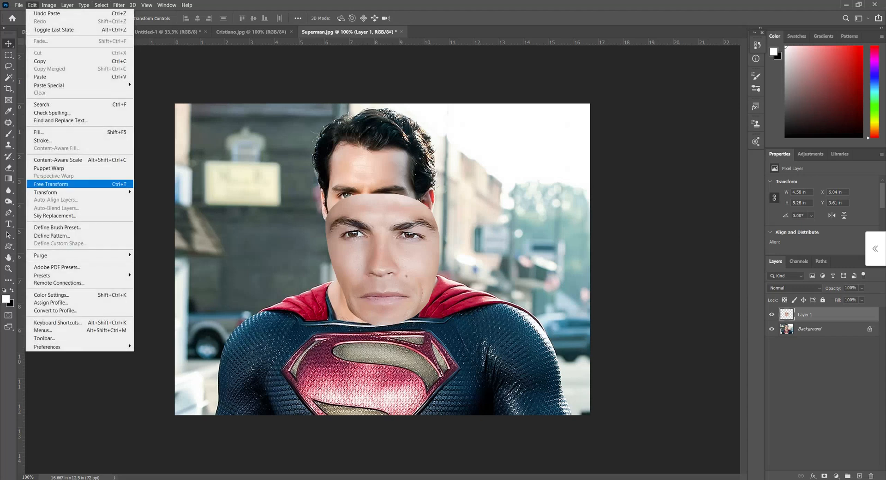
left_click(79, 184)
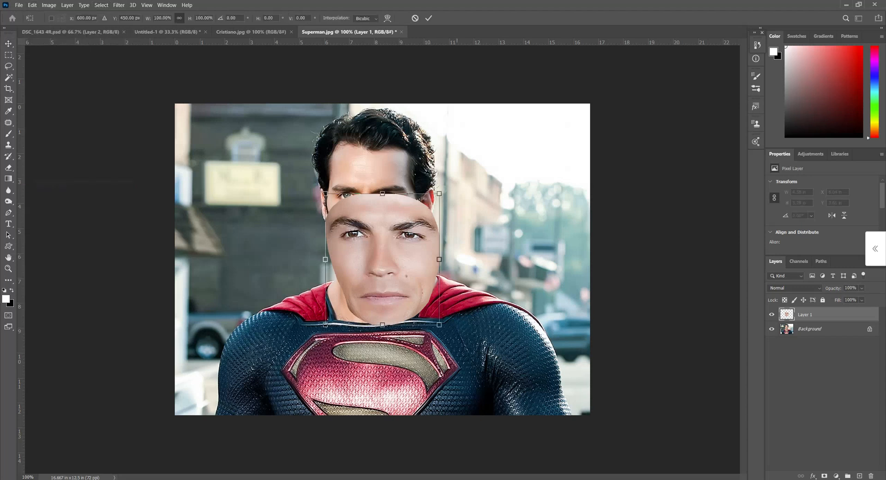
left_click_drag(439, 325, 403, 283)
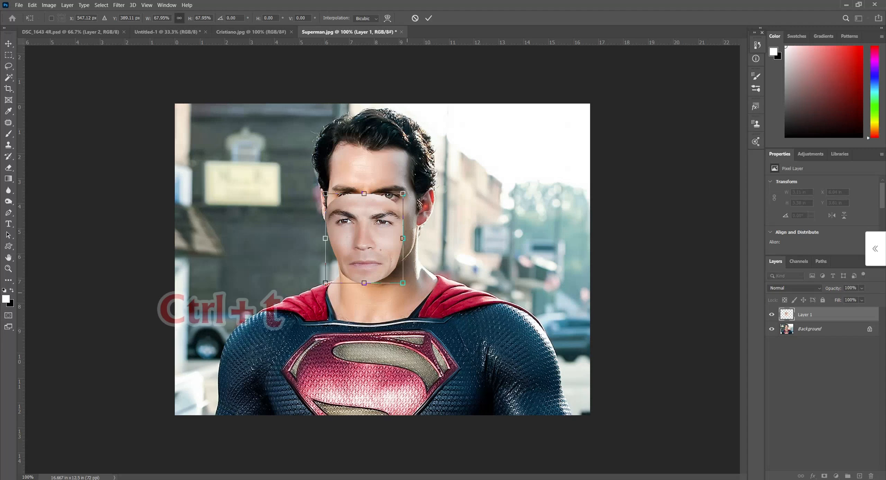
key("ctrl+plus")
left_click_drag(396, 183, 400, 135)
left_click_drag(431, 81, 475, 71)
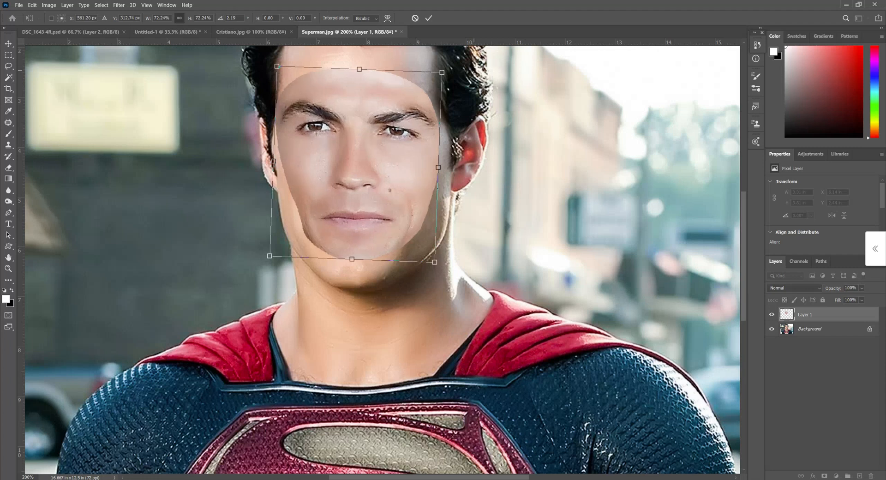
key("Return")
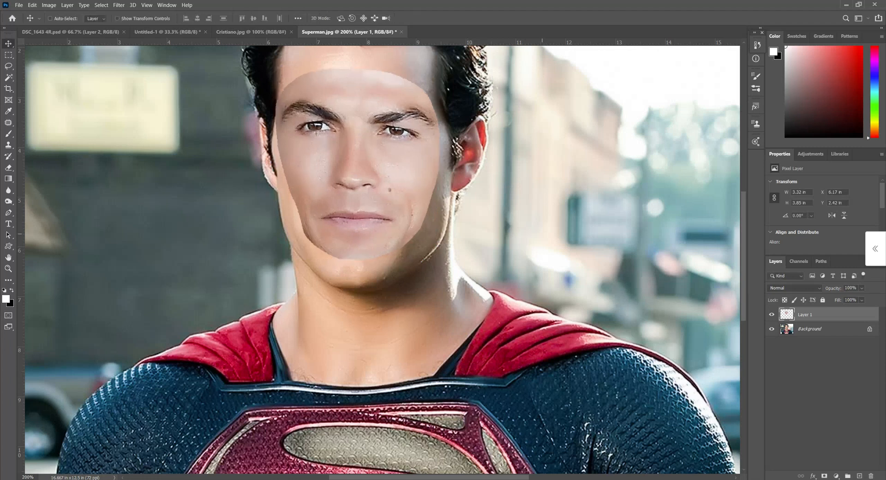
- Lower the pasted face's opacity to 45% and fit it to the face beneath, stretching its height to about 103% and skewing it about -1.3°
left_click(861, 288)
left_click_drag(871, 298, 849, 299)
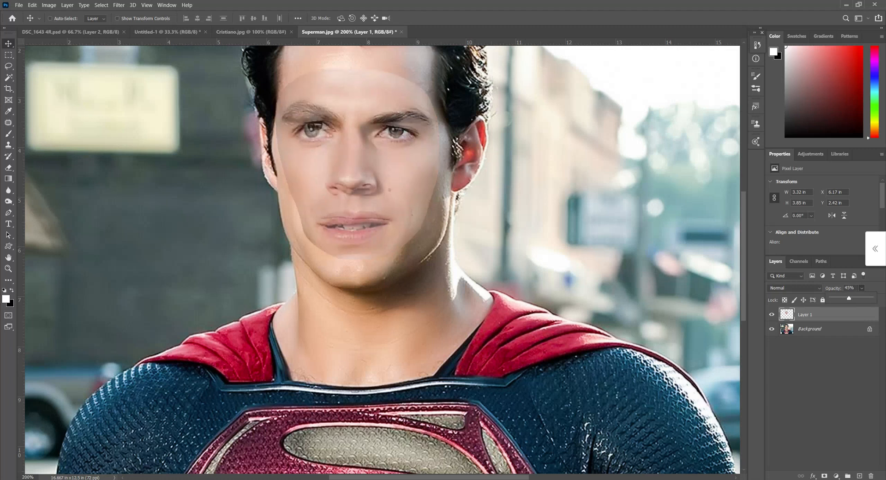
key("ctrl+t")
left_click_drag(357, 261, 357, 265)
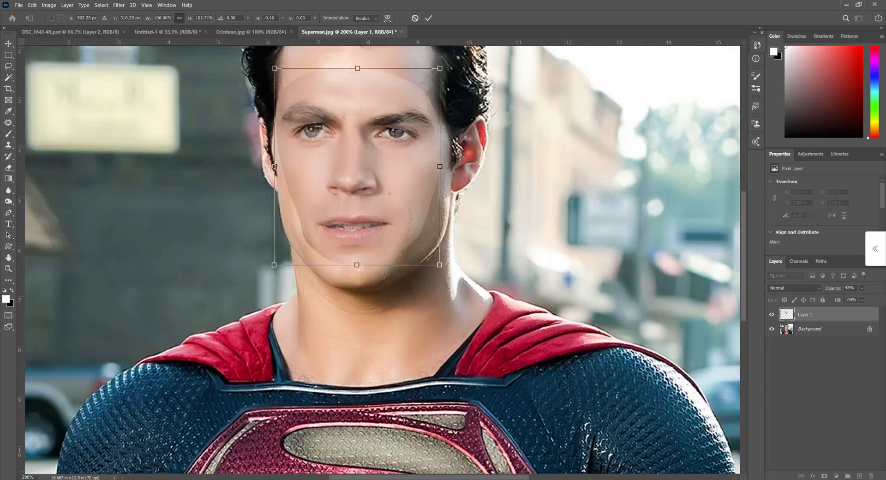
left_click_drag(274, 167, 274, 170)
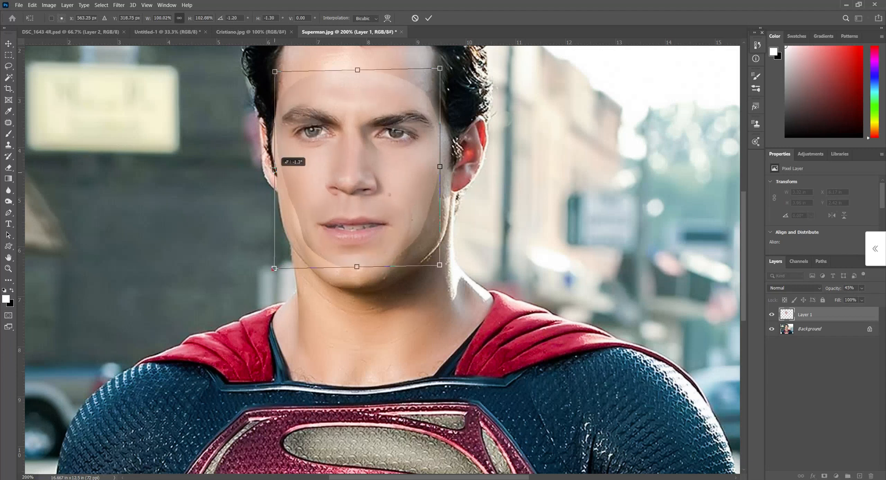
key("Return")
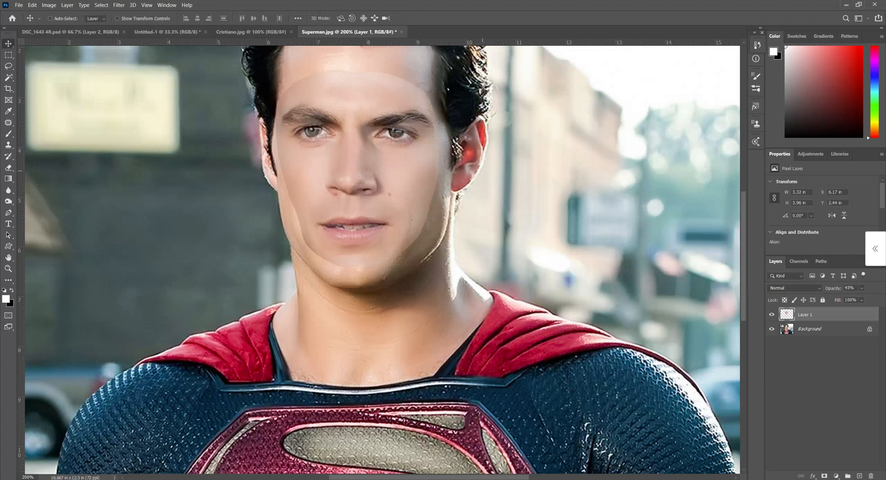
- Set the pasted face layer's opacity back to 100% and toggle its visibility to compare it with the original face
left_click(862, 288)
left_click_drag(859, 299, 881, 299)
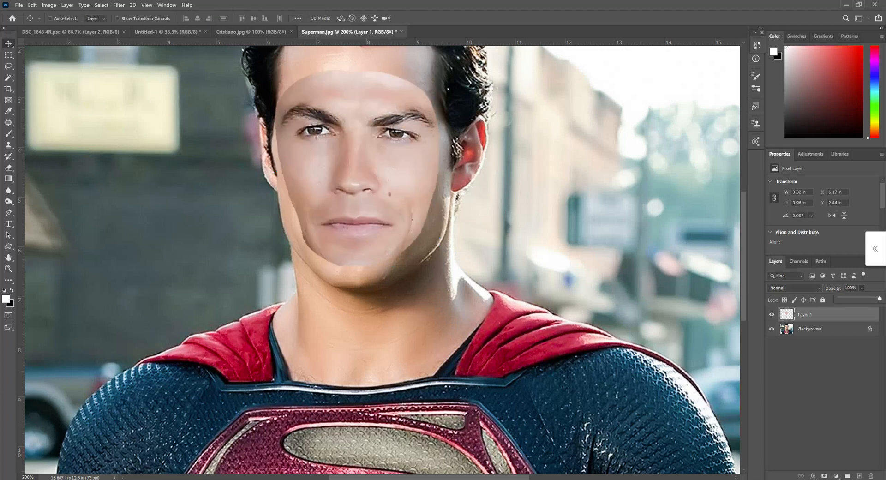
left_click(771, 315)
left_click(772, 315)
left_click(772, 315)
left_click(772, 315)
left_click(771, 314)
- Duplicate the Background layer as "Super Man 2" and hide the original Background
right_click(803, 330)
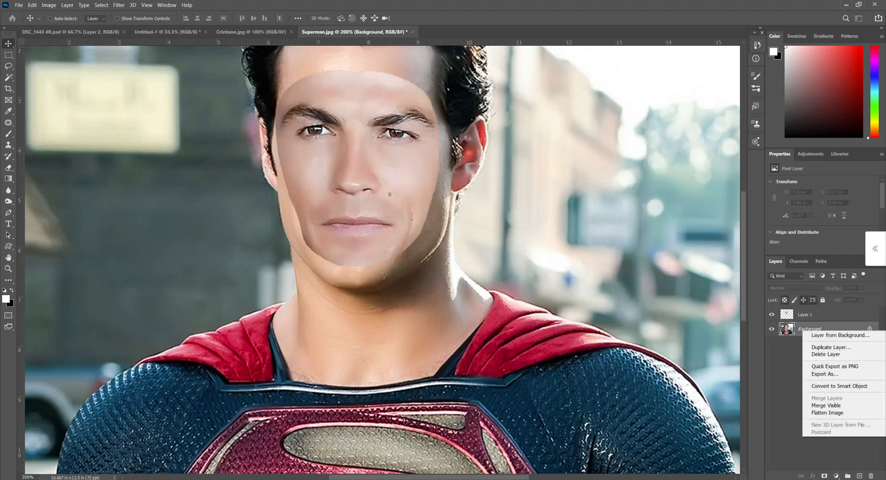
left_click(831, 347)
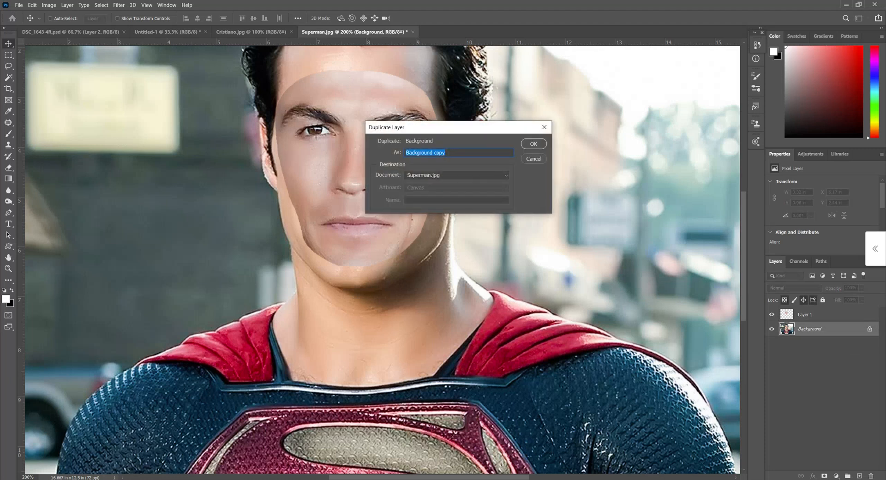
type("Super Man 2")
key("Return")
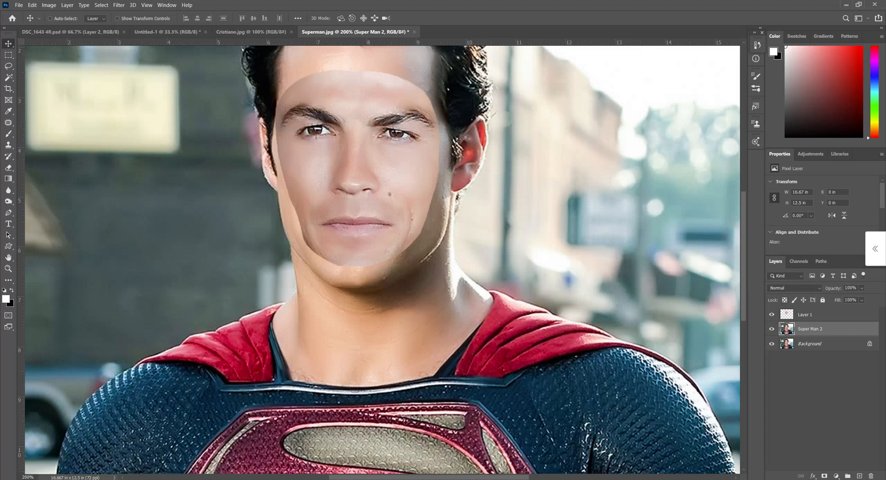
left_click(771, 344)
- Select the pixels of the pasted face on Layer 1 and contract the selection by 5 pixels
left_click(806, 315)
right_click(787, 315)
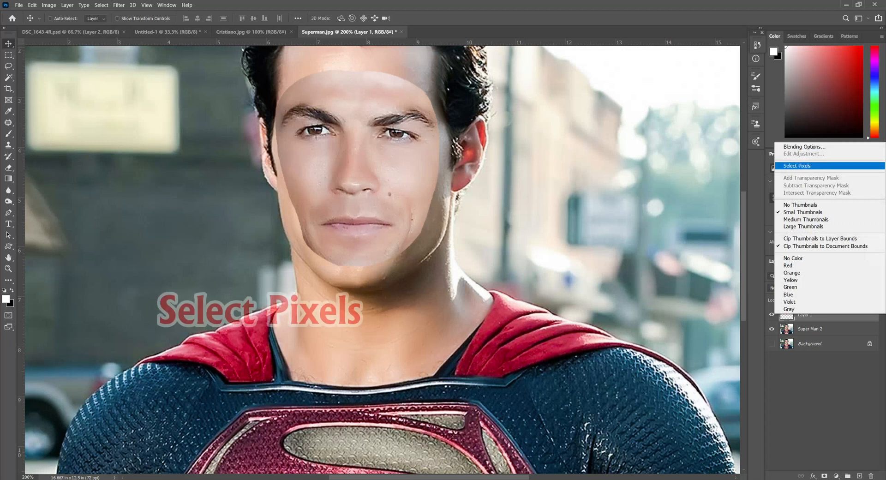
left_click(797, 166)
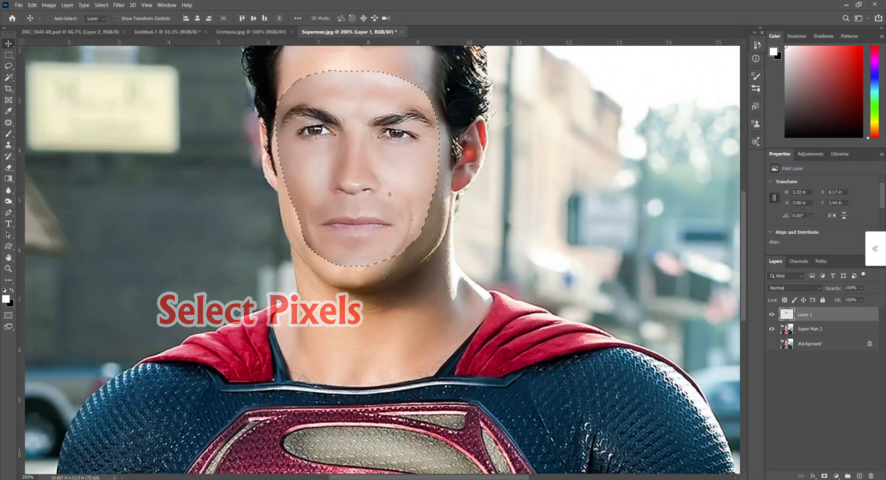
left_click(101, 5)
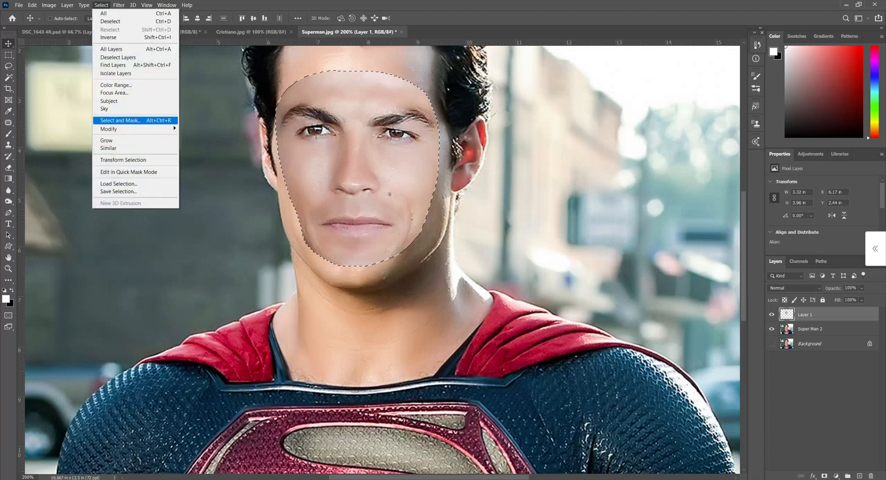
mouse_move(110, 128)
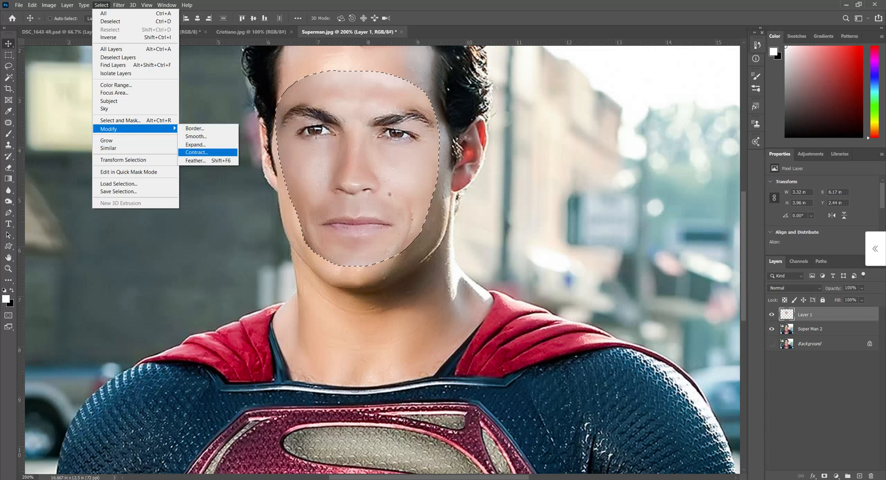
left_click(197, 152)
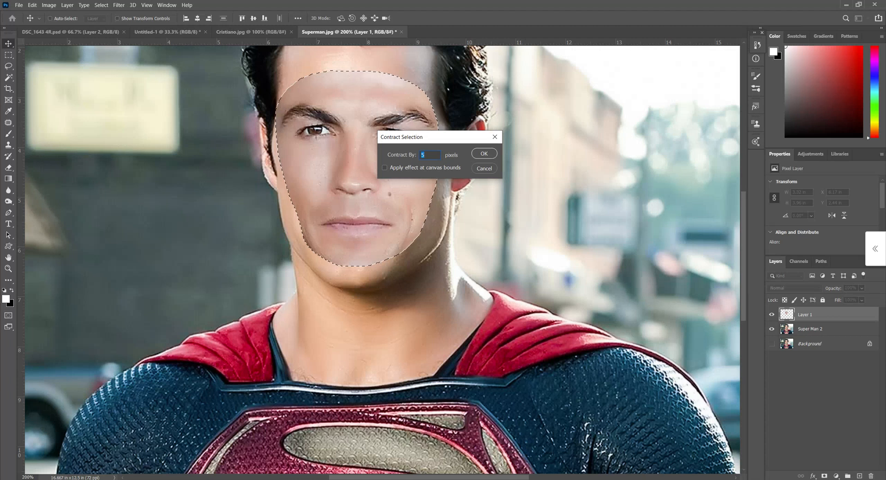
type("5")
key("Return")
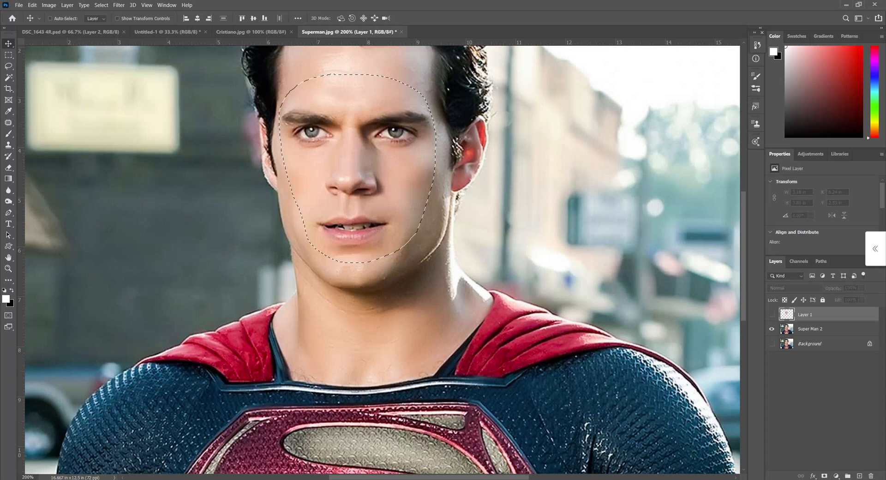
- Delete the contracted face area from the Super Man 2 layer and clear the selection
left_click(810, 329)
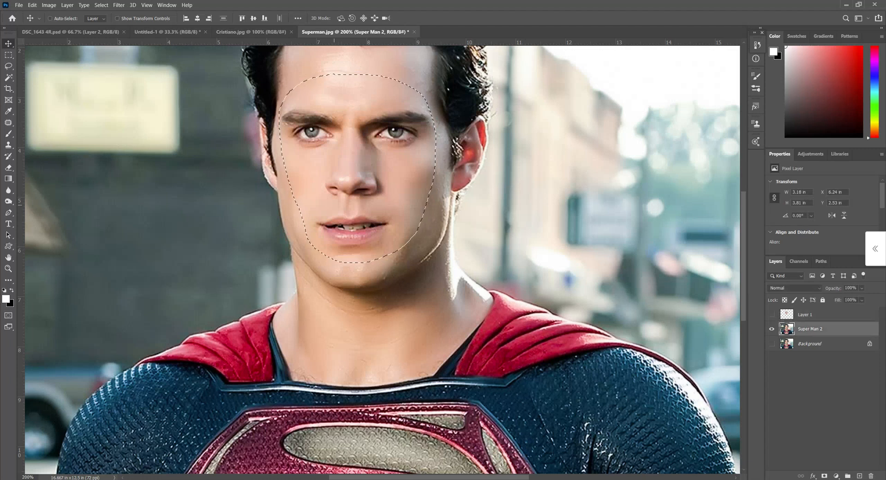
key("Delete")
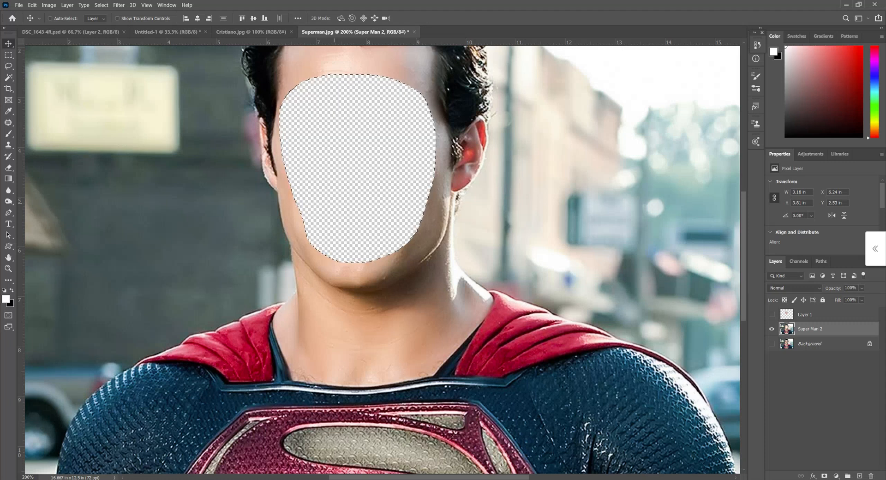
key("ctrl+d")
key("ctrl+z")
key("ctrl+z")
key("ctrl+shift+z")
key("ctrl+d")
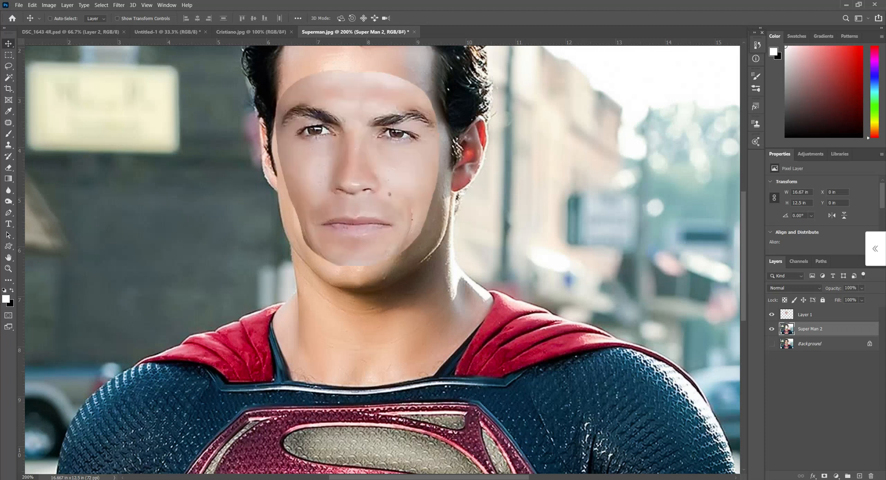
- Load Layer 1's pixels as a selection, auto-blend it with Super Man 2 using Panorama, seamless tones and content-aware fill, and deselect
key("ctrl")
left_click(787, 314, "ctrl")
left_click(822, 315, "ctrl")
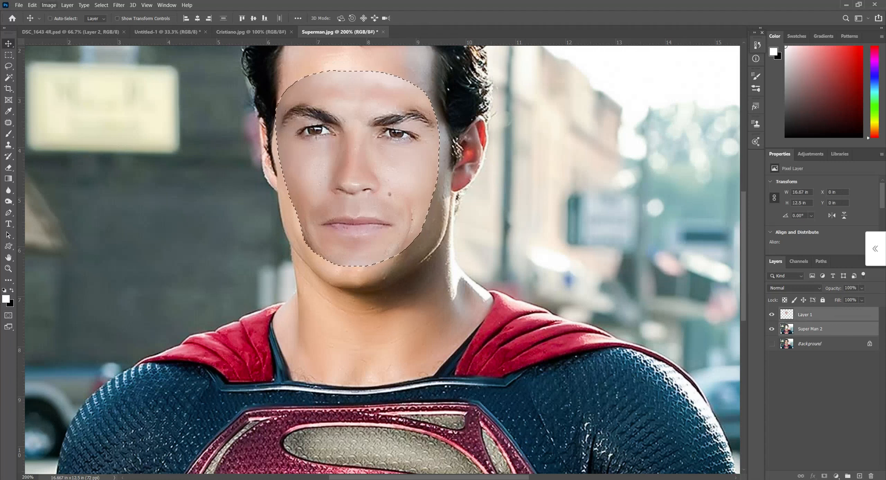
left_click(33, 5)
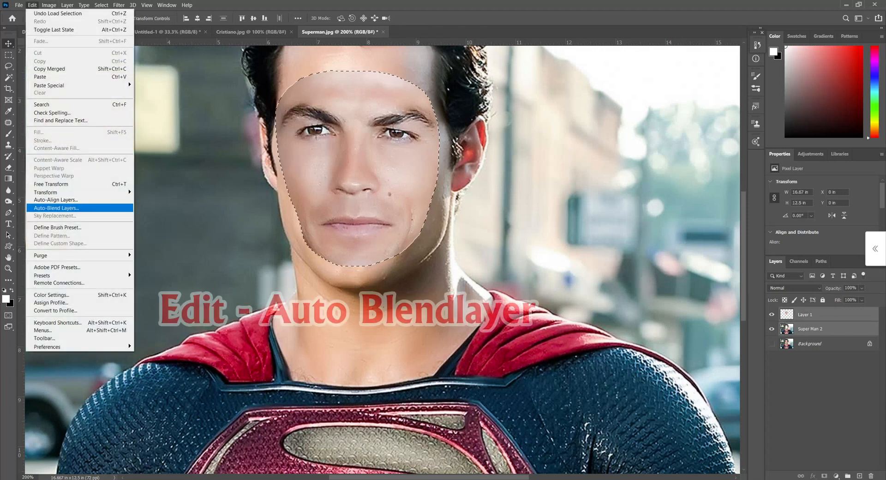
left_click(56, 208)
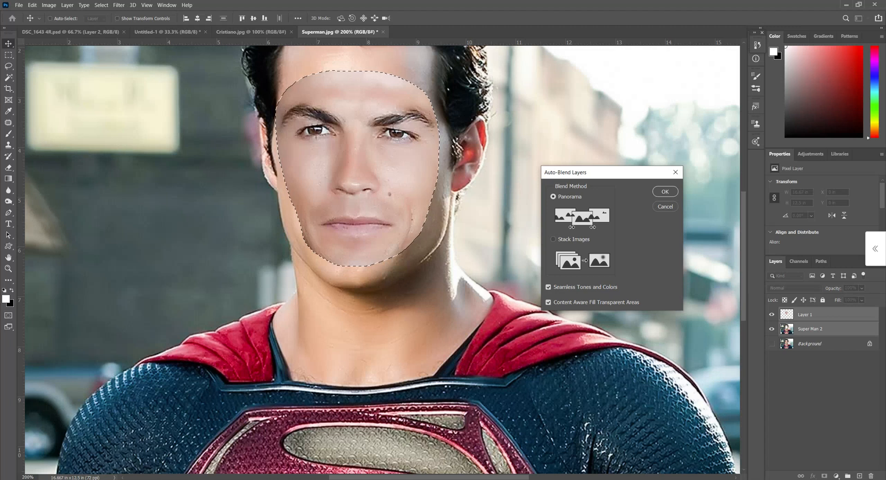
key("Return")
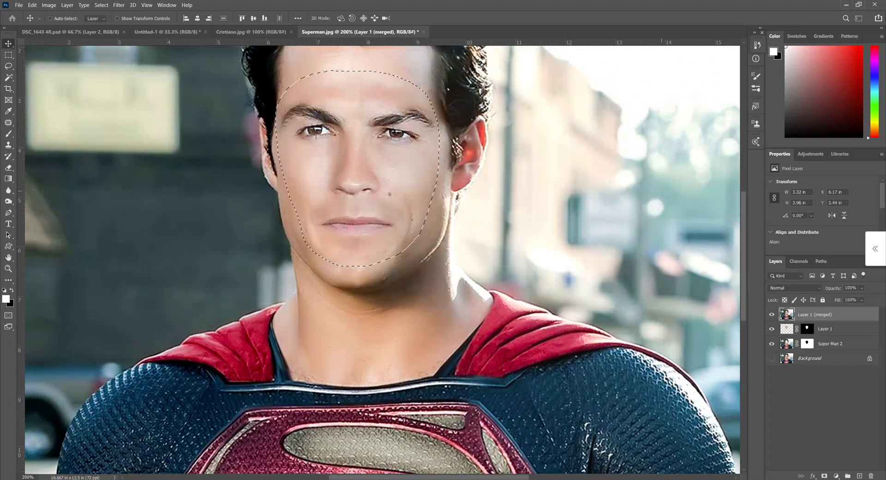
key("ctrl+d")
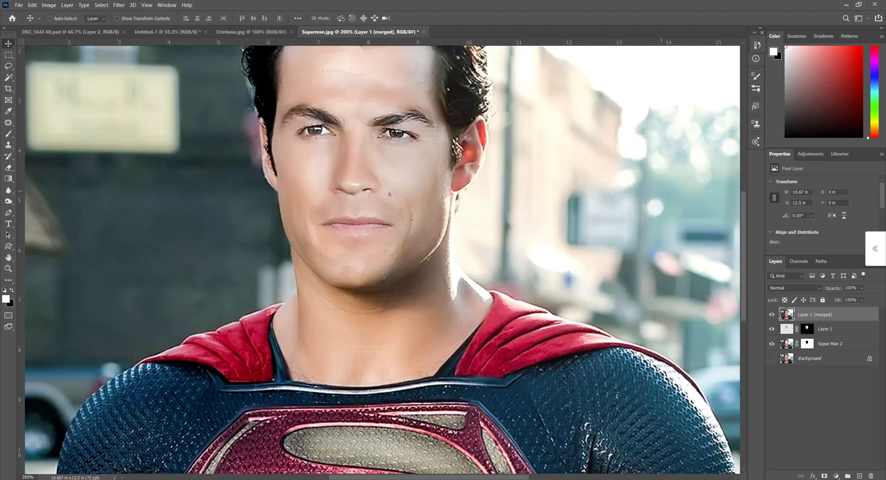
- Save the composite as Superman 3.psd and open the original Superman.jpg in a floating window beside it for comparison
key("ctrl+minus")
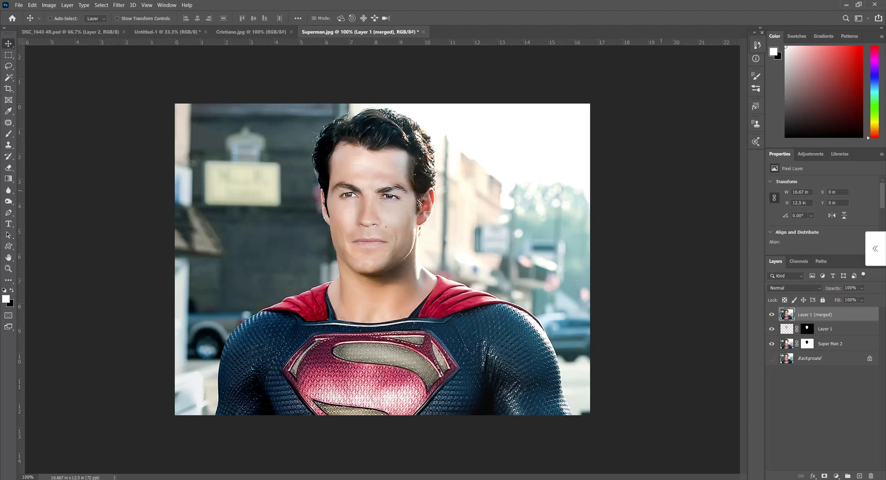
key("ctrl")
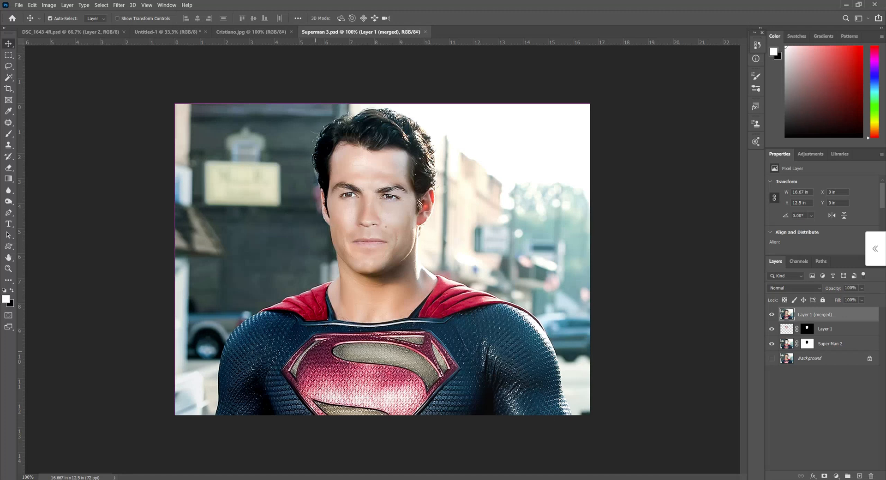
key("ctrl+o")
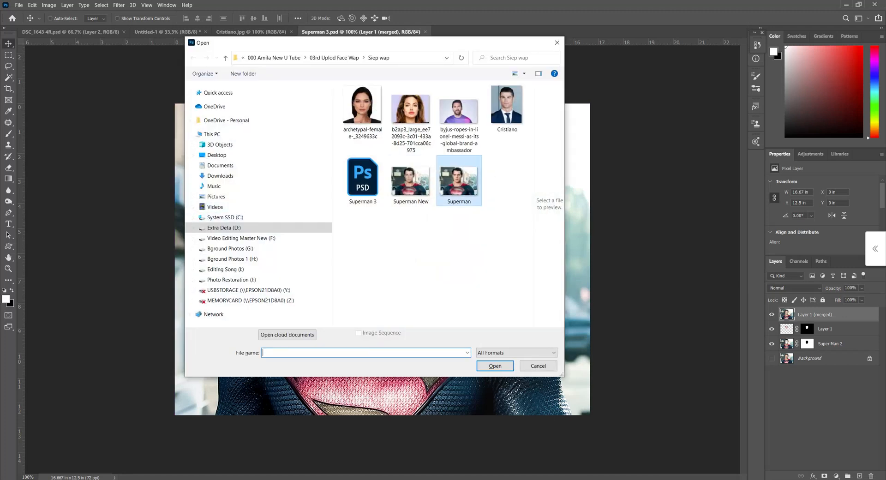
double_click(459, 183)
left_click_drag(471, 32, 493, 101)
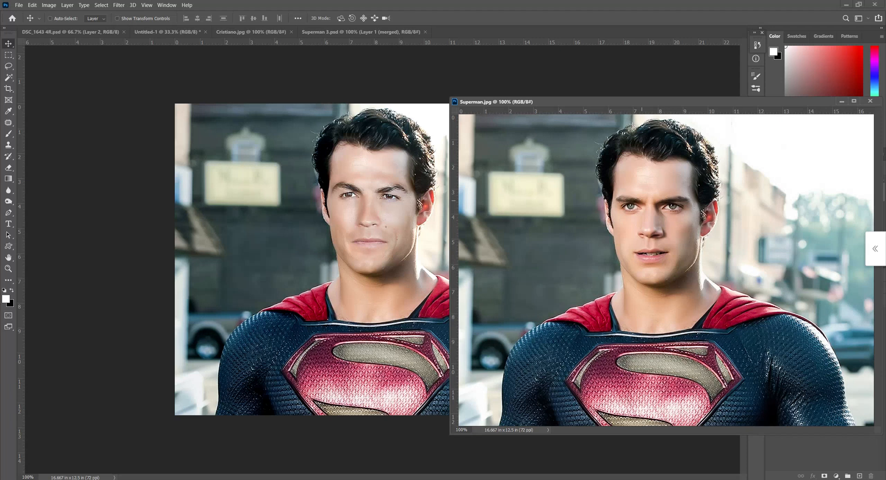